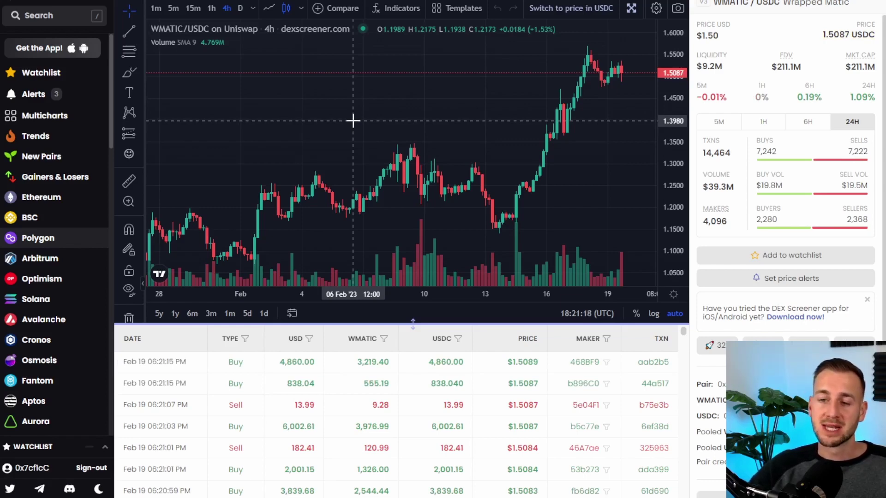
scroll(84, 113, down, 1)
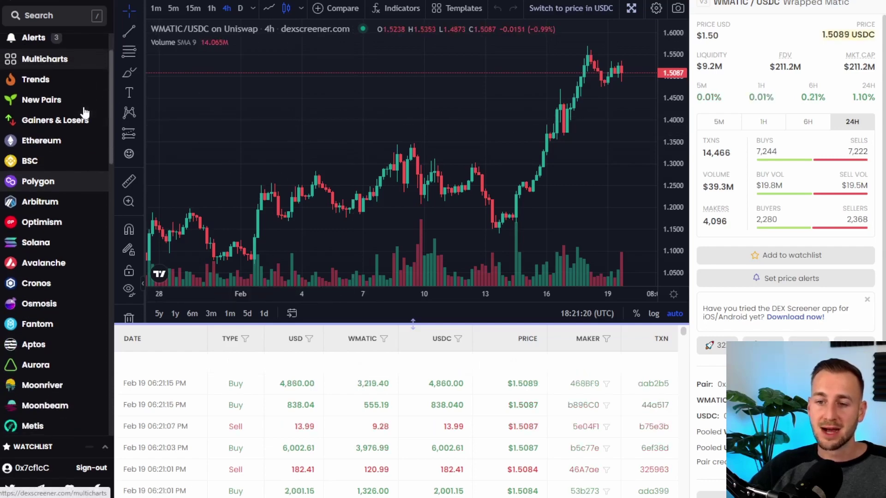
scroll(84, 113, down, 1)
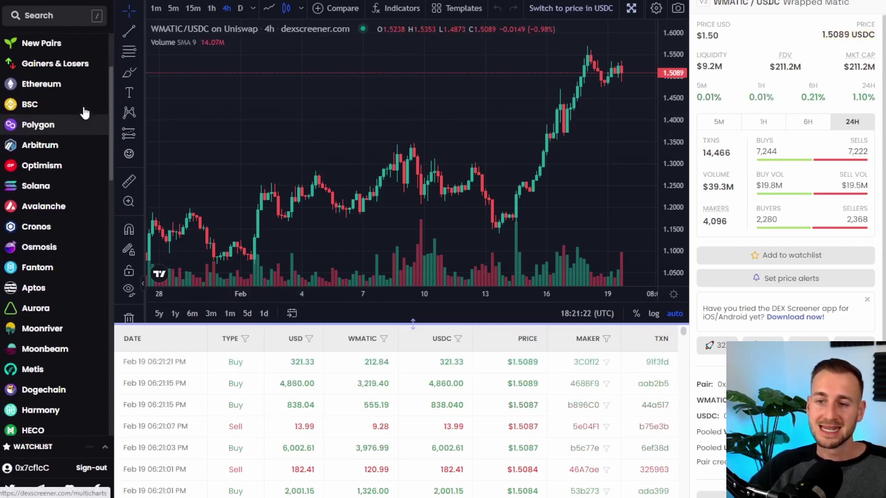
scroll(72, 165, down, 2)
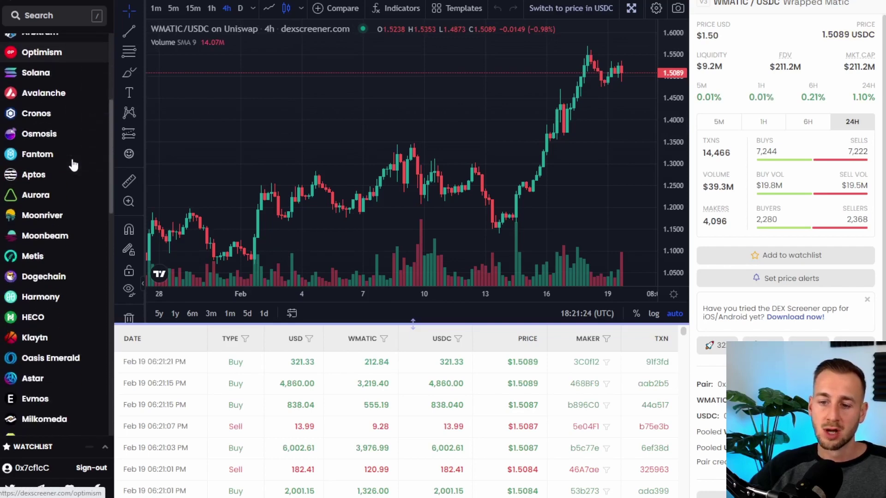
scroll(73, 165, down, 3)
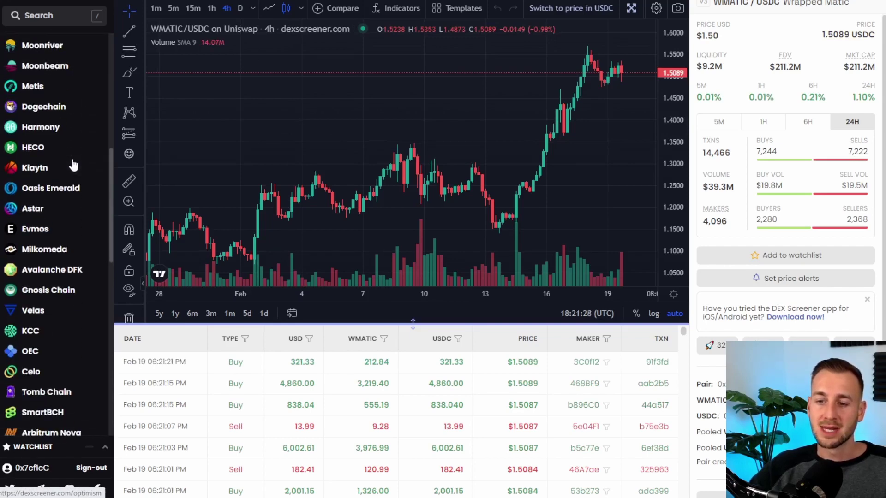
scroll(73, 164, down, 1)
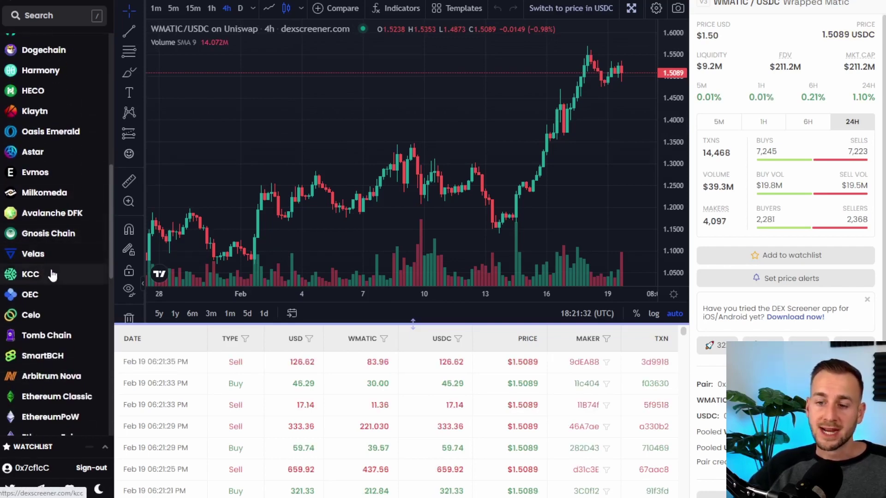
scroll(53, 274, down, 2)
scroll(53, 273, down, 4)
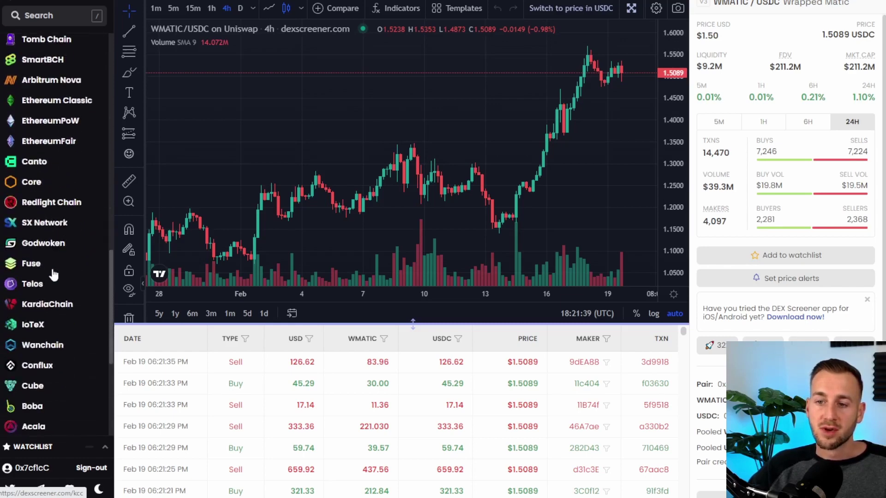
scroll(53, 273, up, 7)
scroll(53, 273, up, 8)
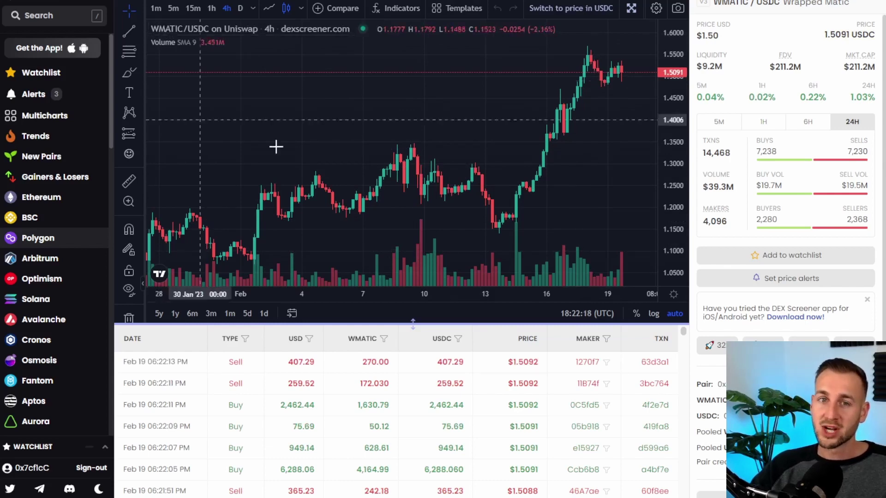
Search for 'wigo' and open the WIGO/WFTM WigoSwap pair on Fantom.
click(38, 19)
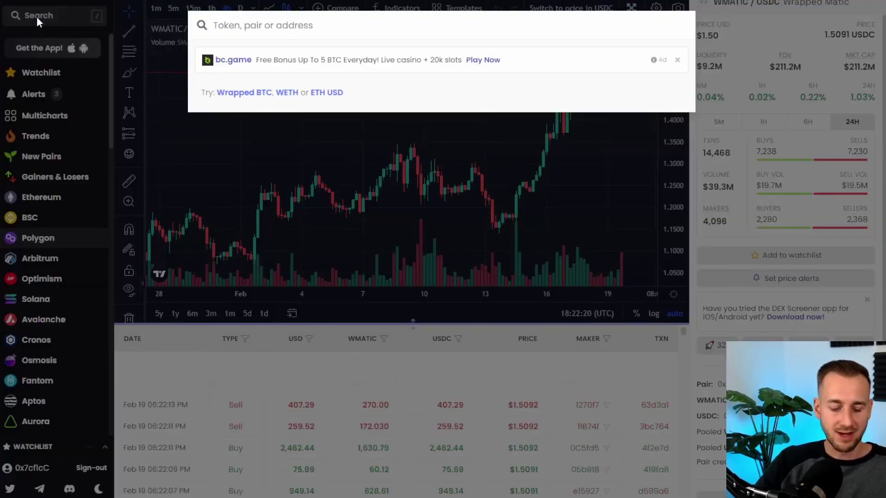
text(wigo)
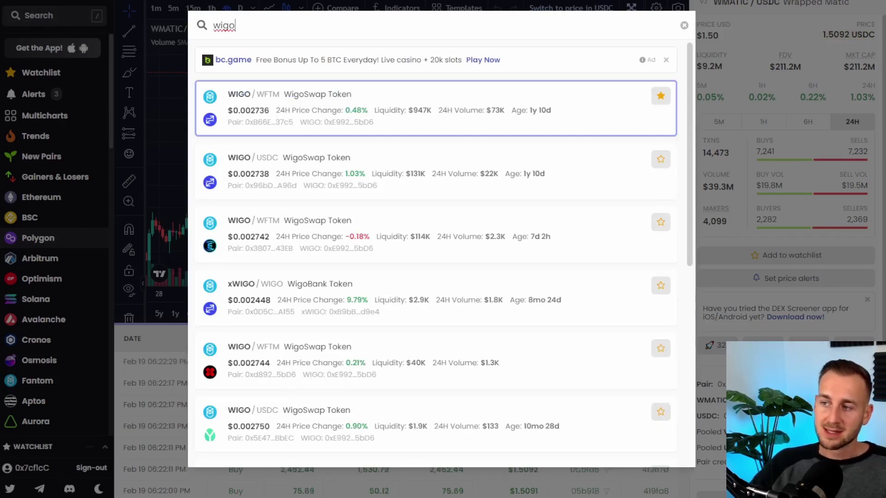
click(602, 123)
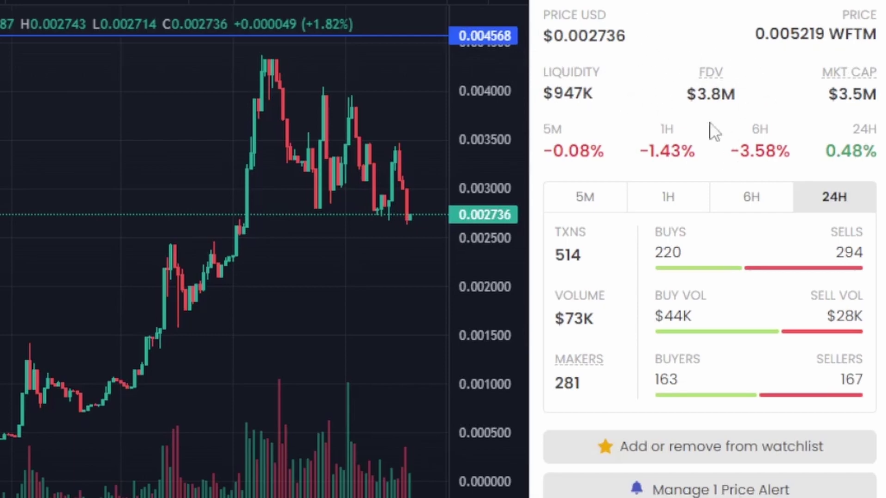
mouse_move(846, 65)
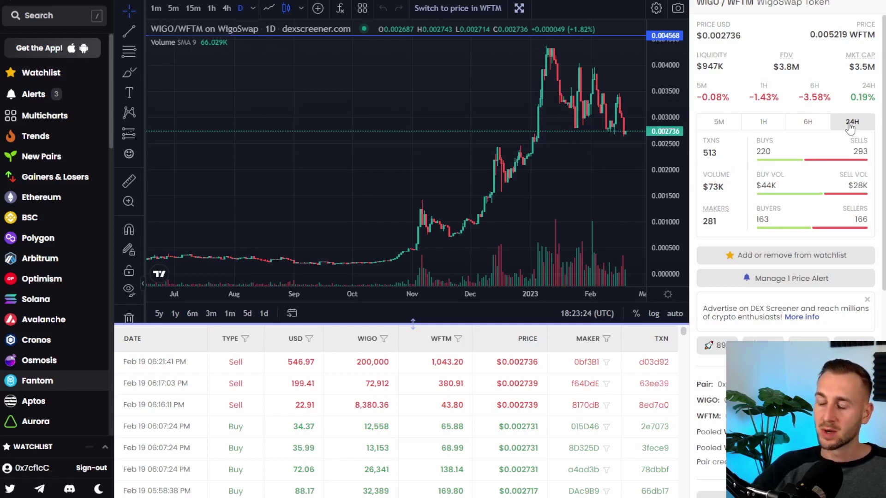
click(805, 123)
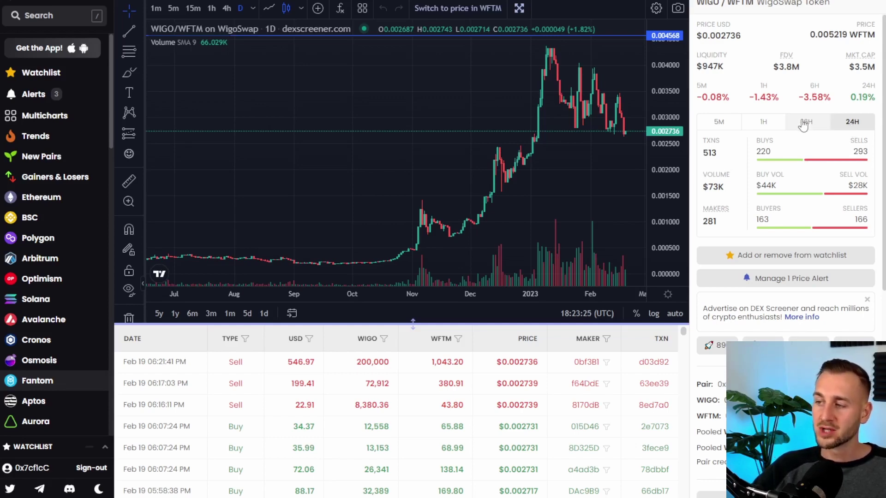
click(769, 122)
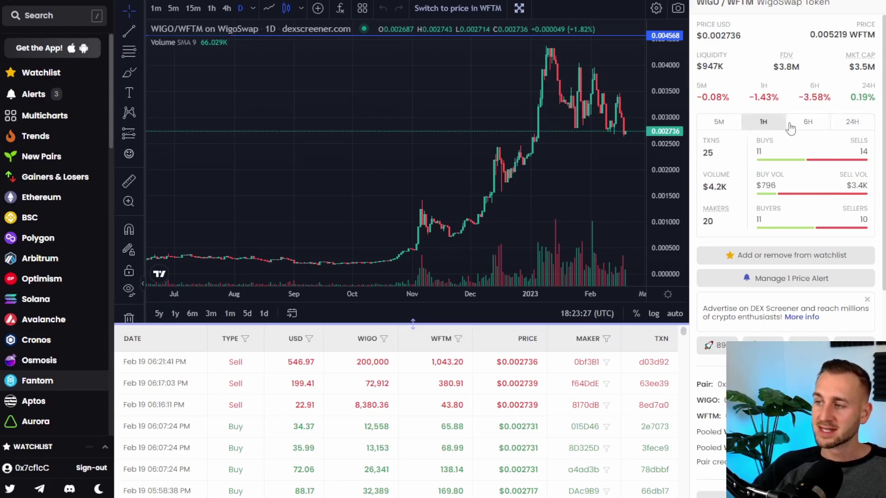
click(849, 125)
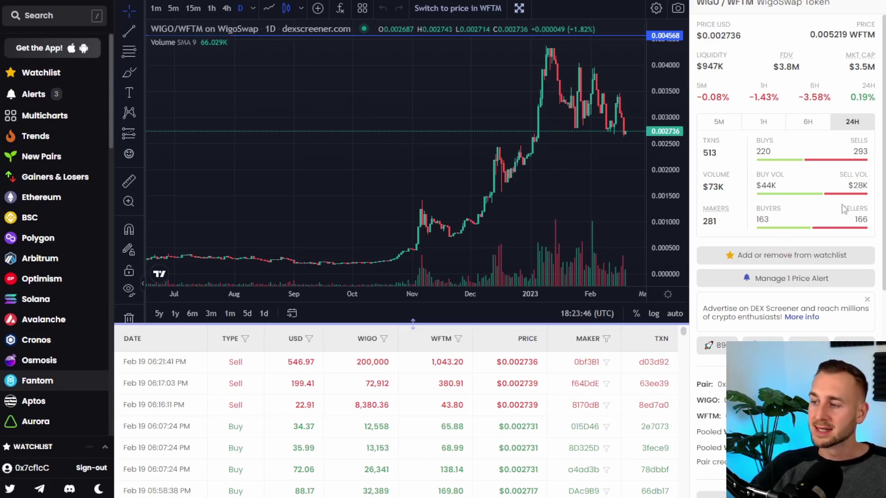
Scroll the info panel down to the WIGO/WFTM pair addresses, pooled amounts and description.
scroll(755, 181, down, 6)
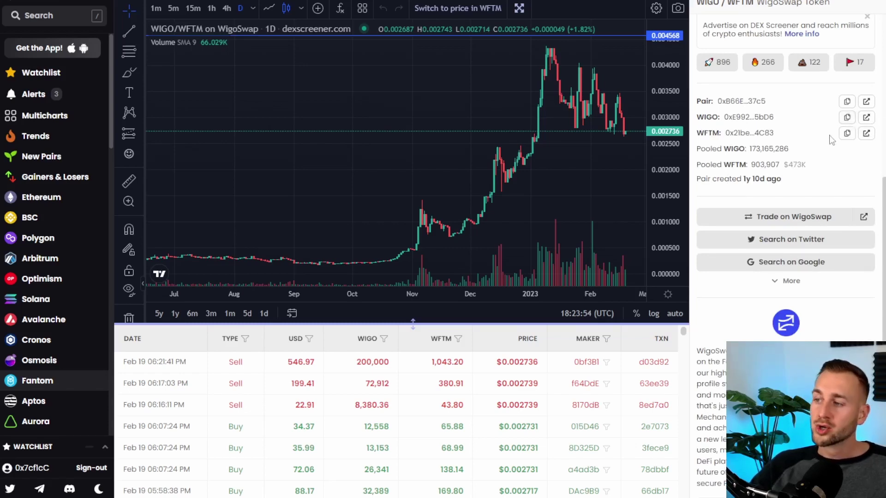
scroll(828, 139, down, 1)
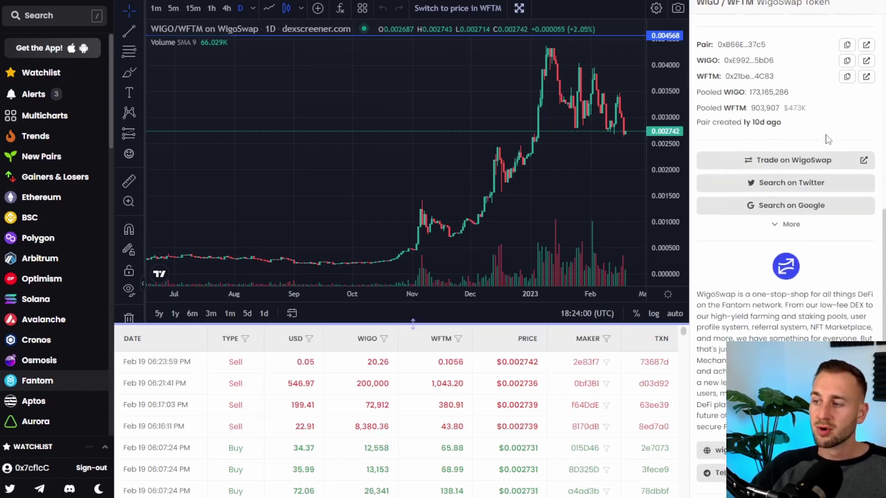
scroll(824, 139, down, 1)
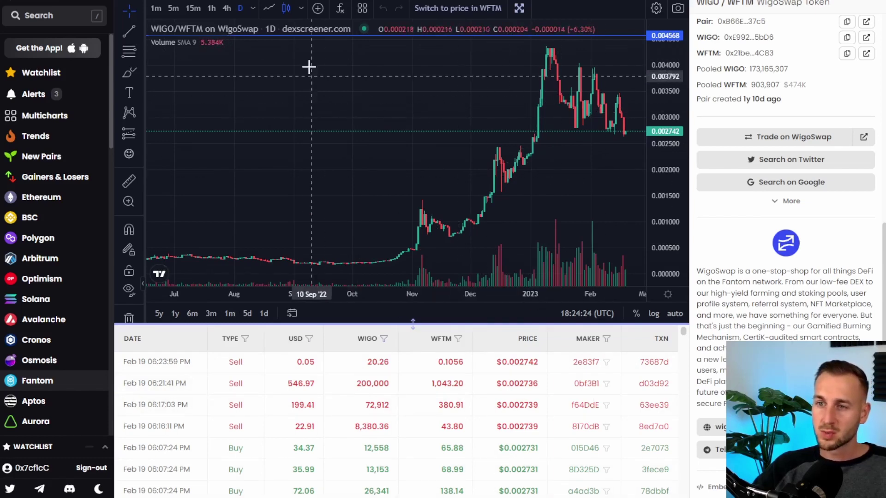
Draw the WIGO/WFTM price as a line chart and compress the price axis.
click(269, 9)
drag(660, 83, 437, 95)
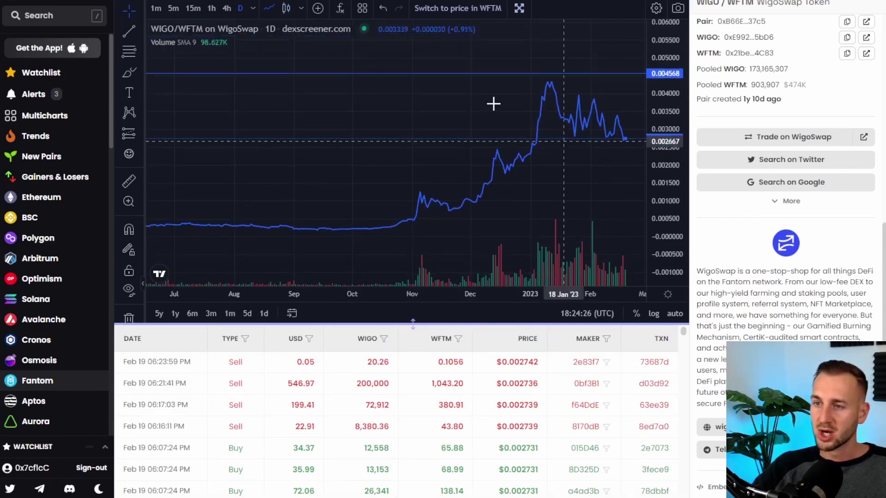
click(300, 9)
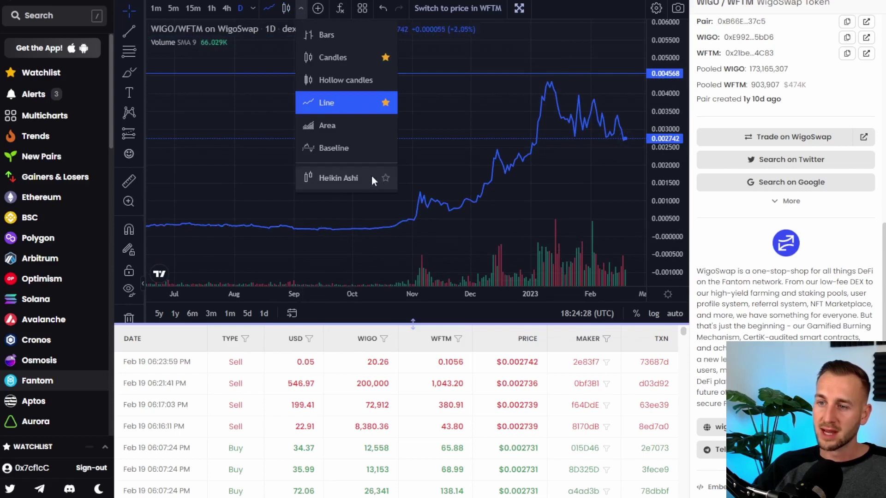
click(338, 98)
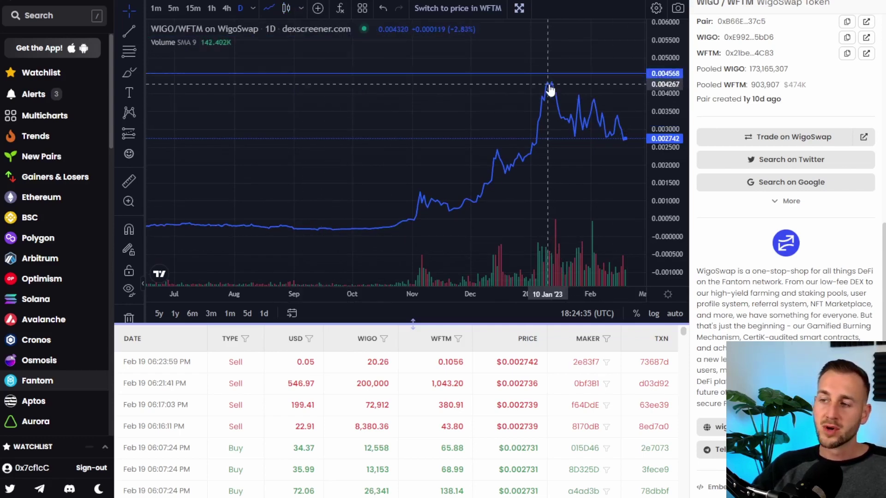
click(284, 11)
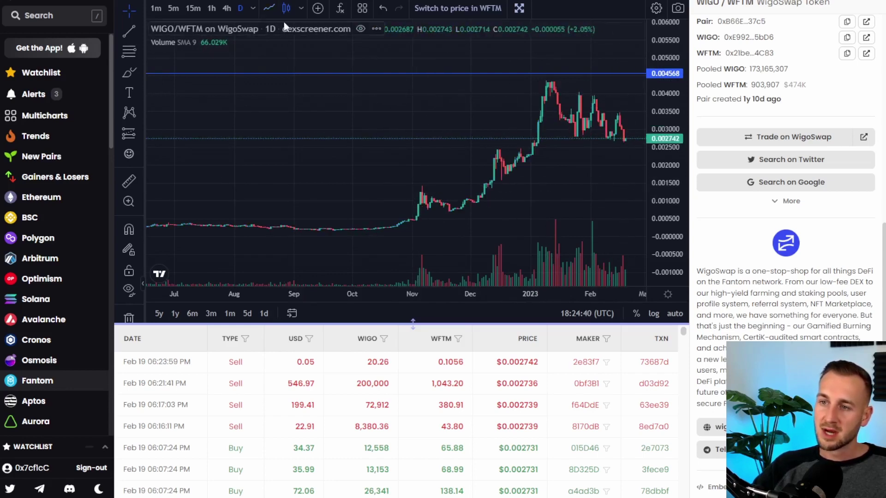
click(272, 9)
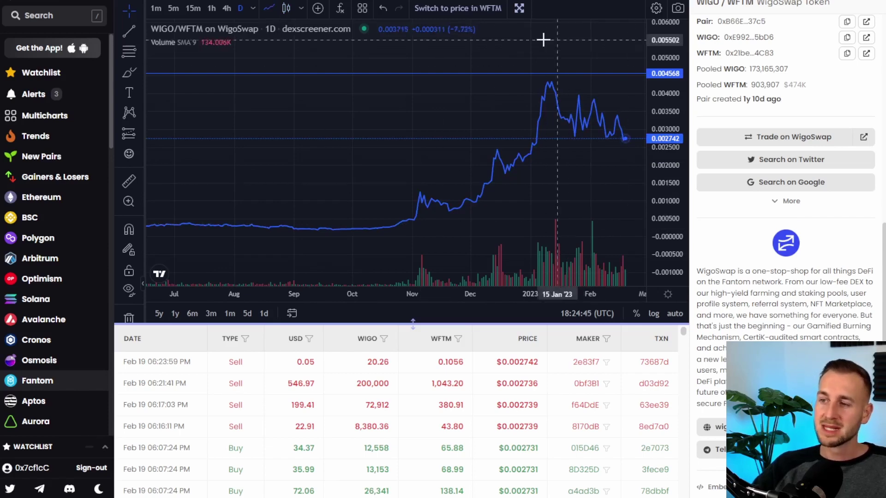
Set a 1W interval and log price scale, and drag the horizontal line to about 0.0036.
click(253, 10)
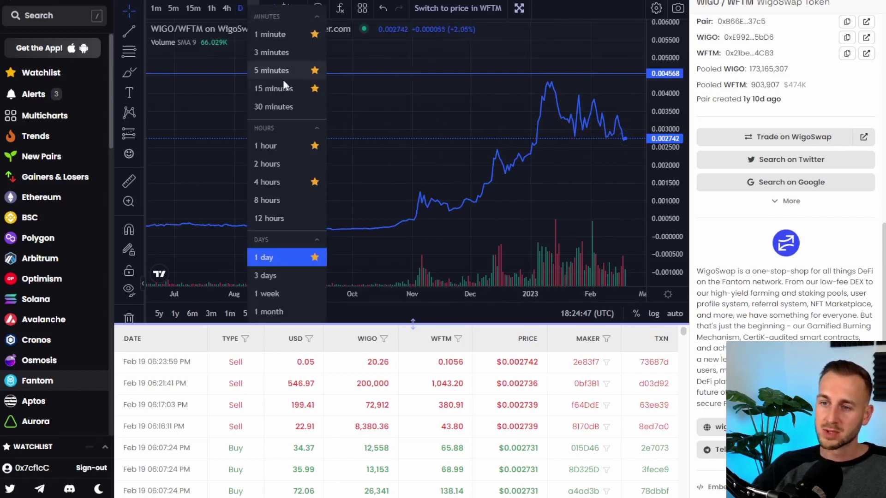
click(284, 273)
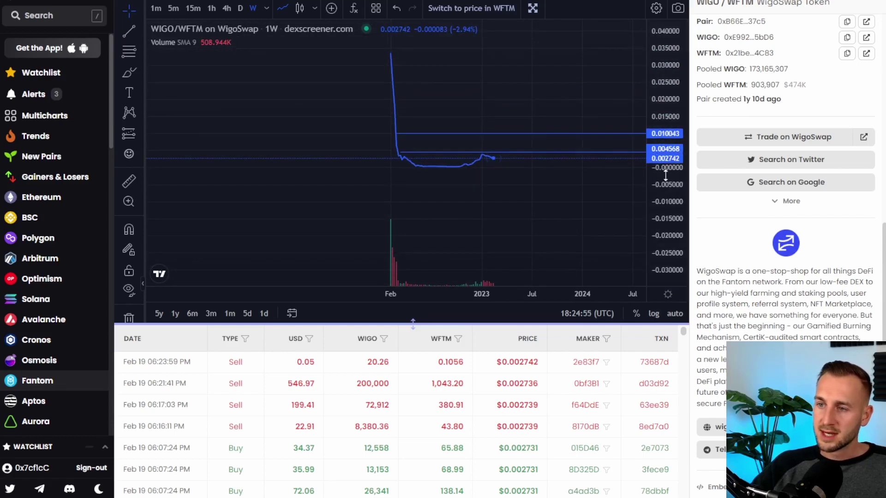
scroll(563, 237, up, 3)
scroll(609, 216, up, 3)
click(654, 314)
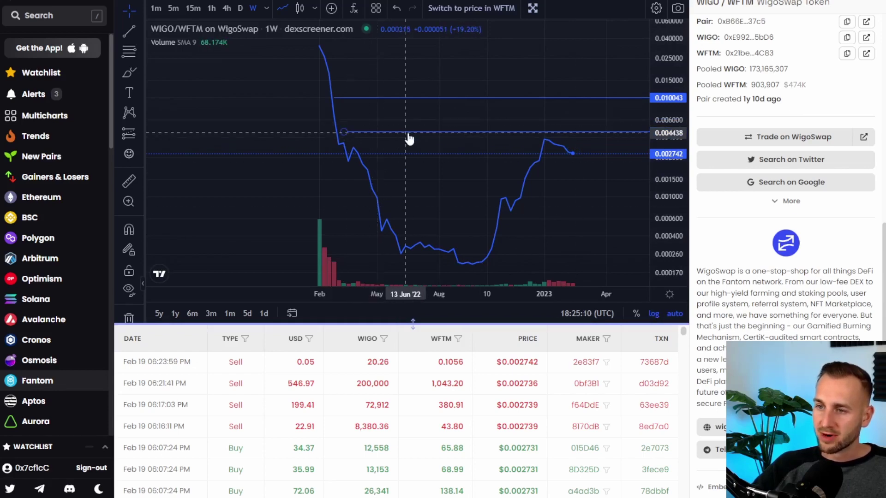
drag(404, 133, 404, 143)
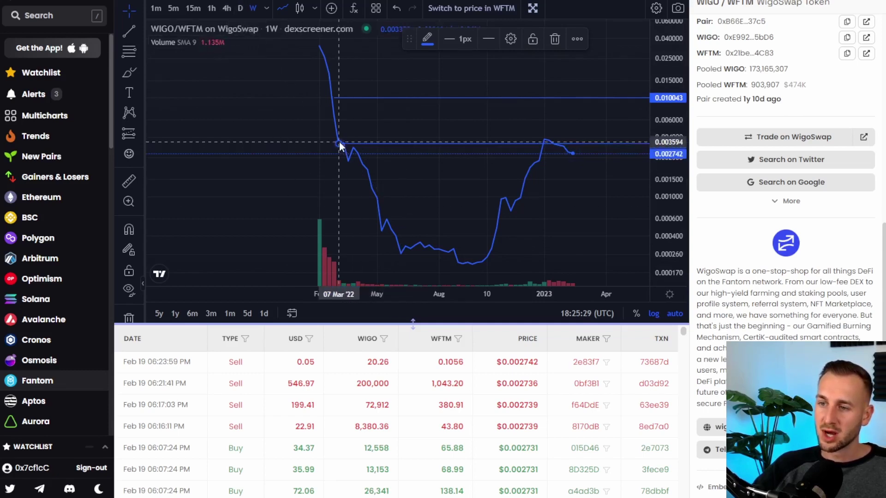
Fix the lower line at 0.003641 and switch the chart to the daily timeframe.
click(355, 142)
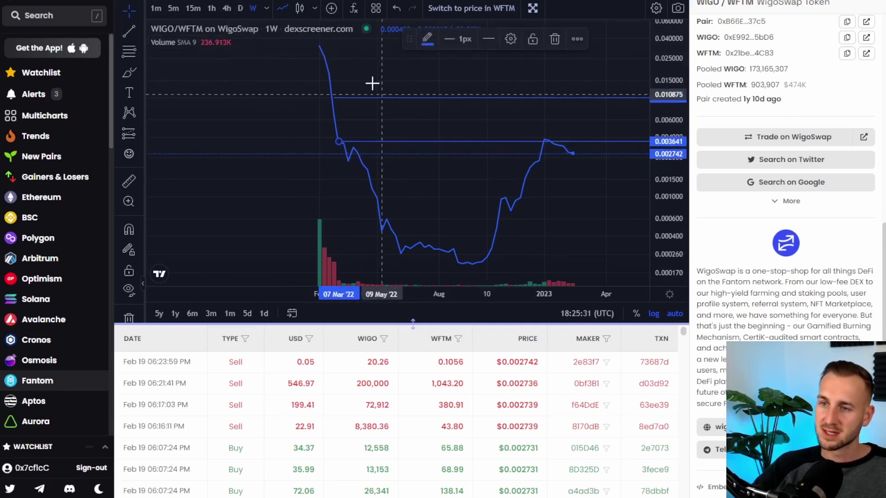
click(240, 8)
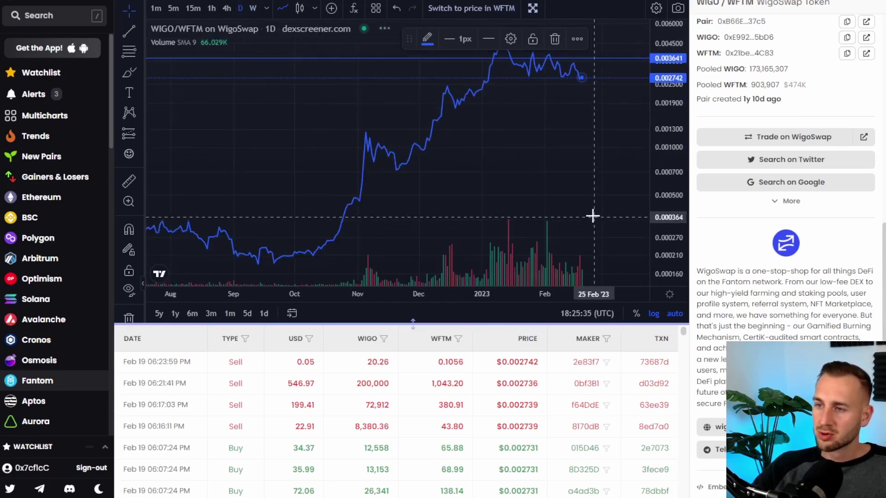
scroll(595, 210, down, 5)
click(315, 109)
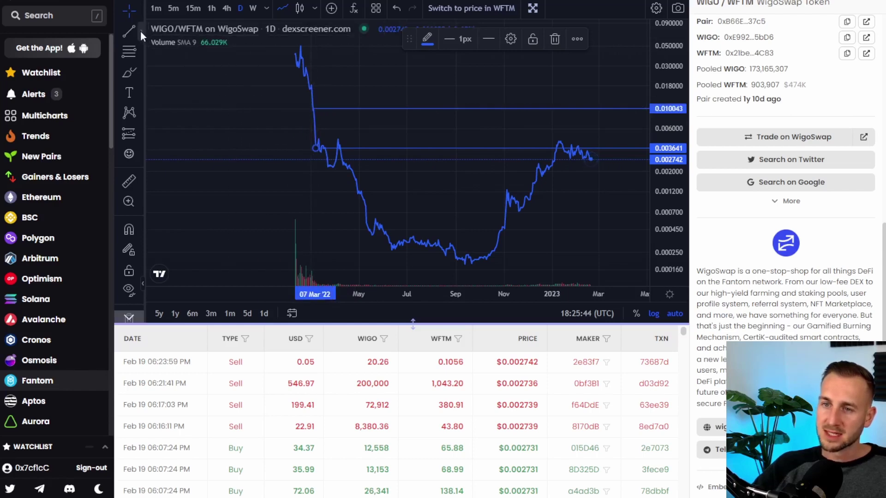
Add a horizontal ray at 0.018047 near the early-2022 high.
click(141, 31)
click(206, 175)
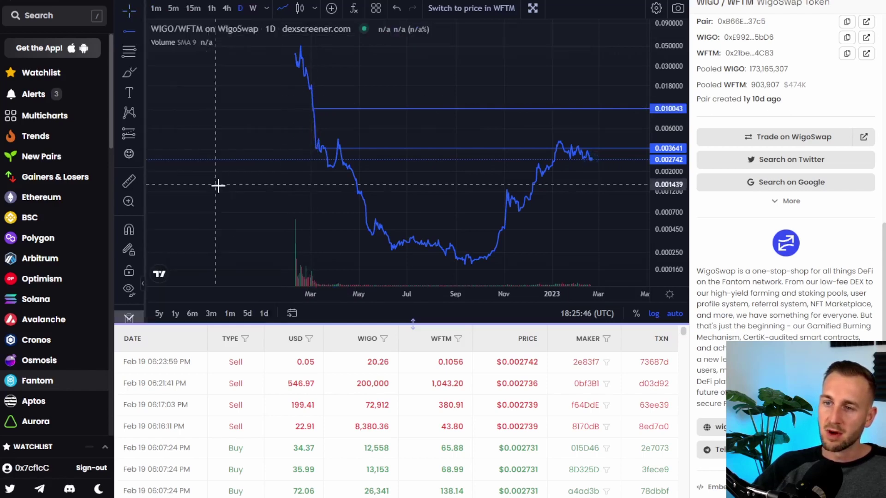
click(310, 86)
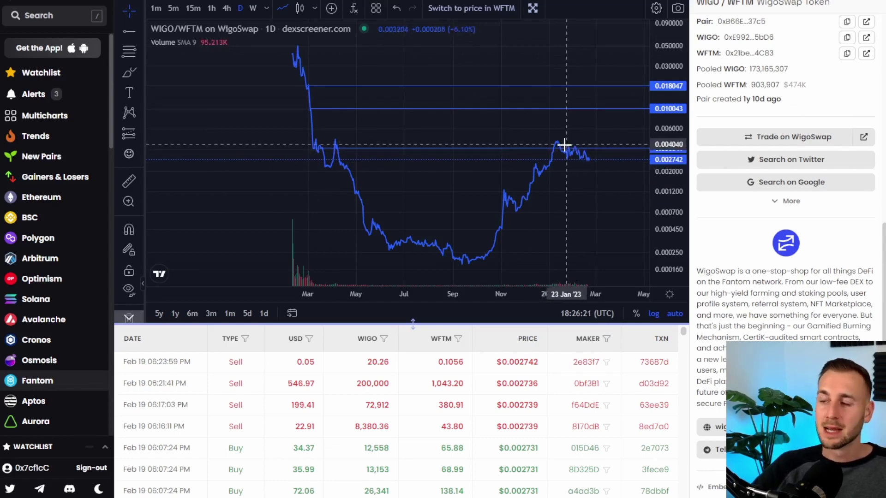
click(597, 84)
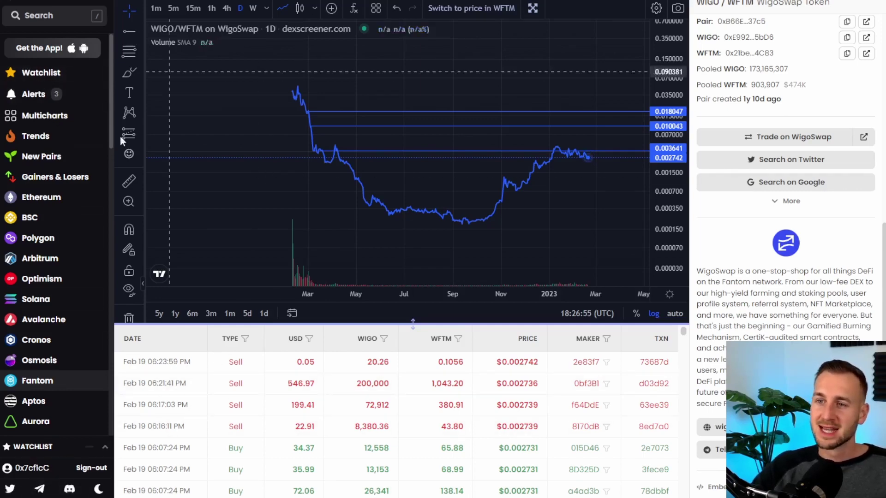
Go to the Arbitrum watchlist and open the MAGIC/WETH SushiSwap pair.
click(48, 75)
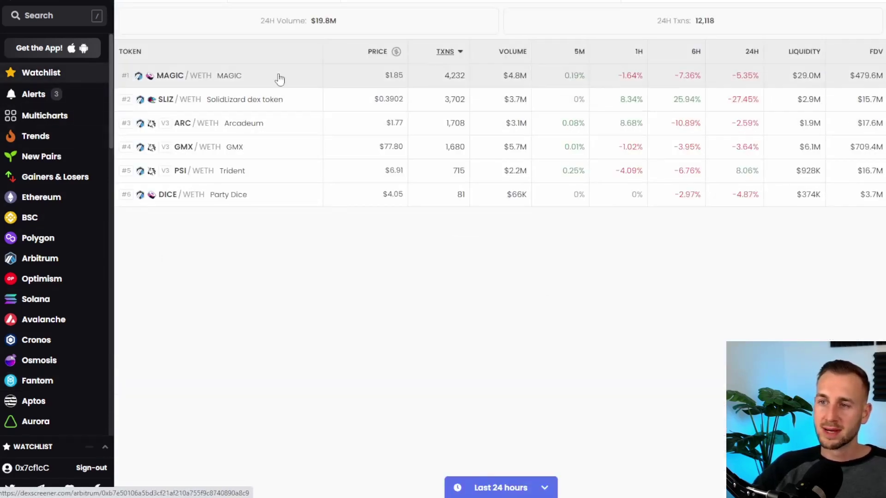
click(200, 6)
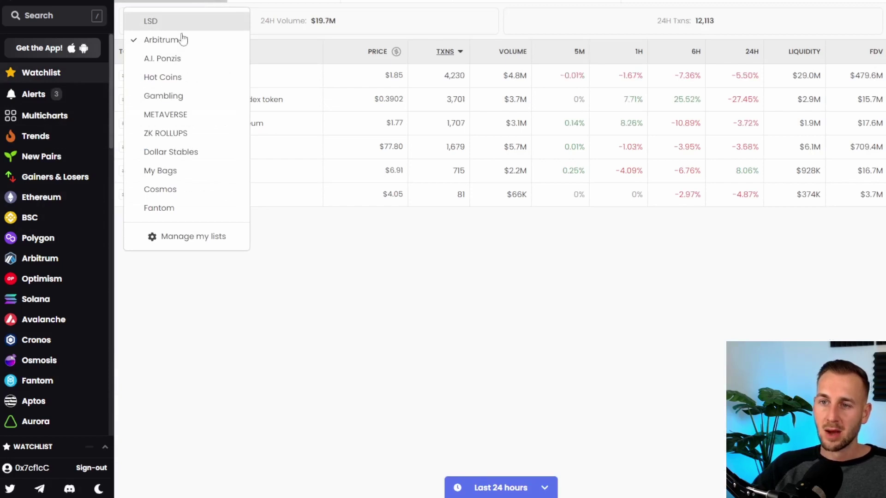
click(171, 42)
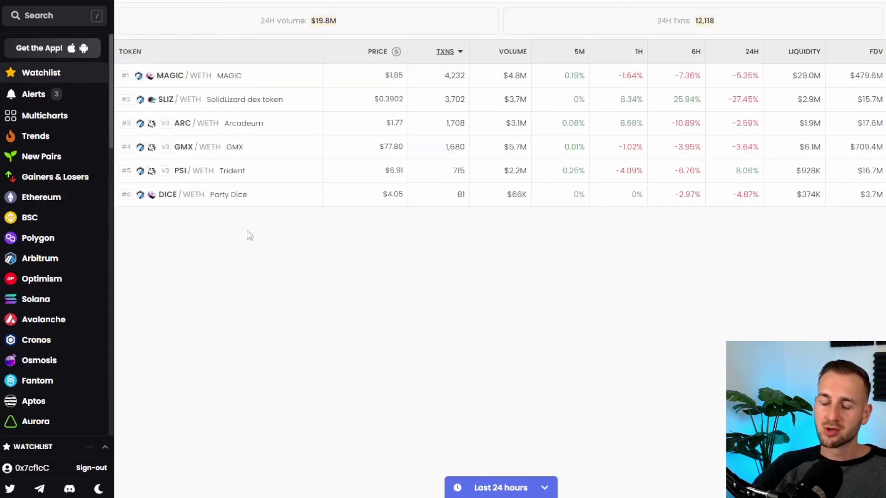
click(183, 77)
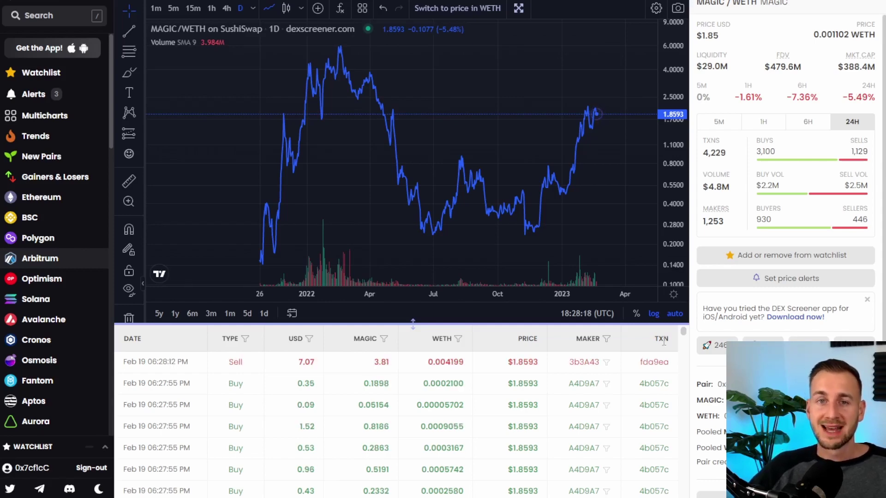
Search 'gns' and open the GNS/WETH Uniswap pair.
click(65, 19)
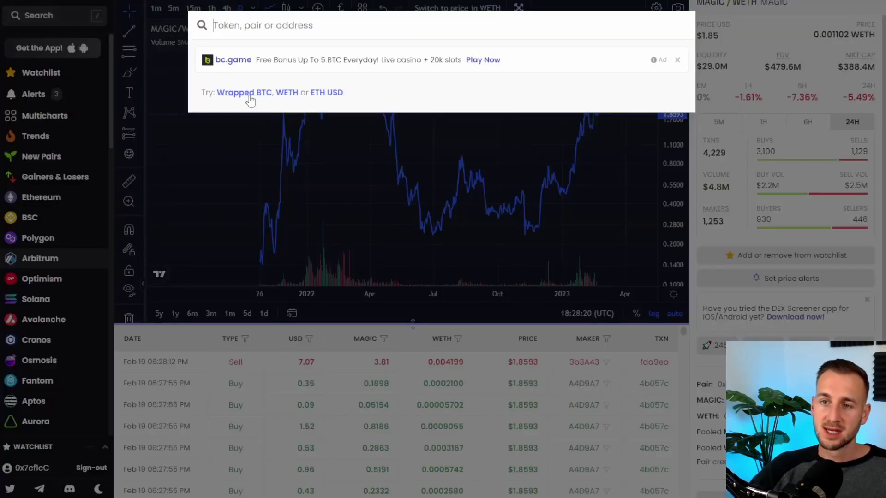
text(gns)
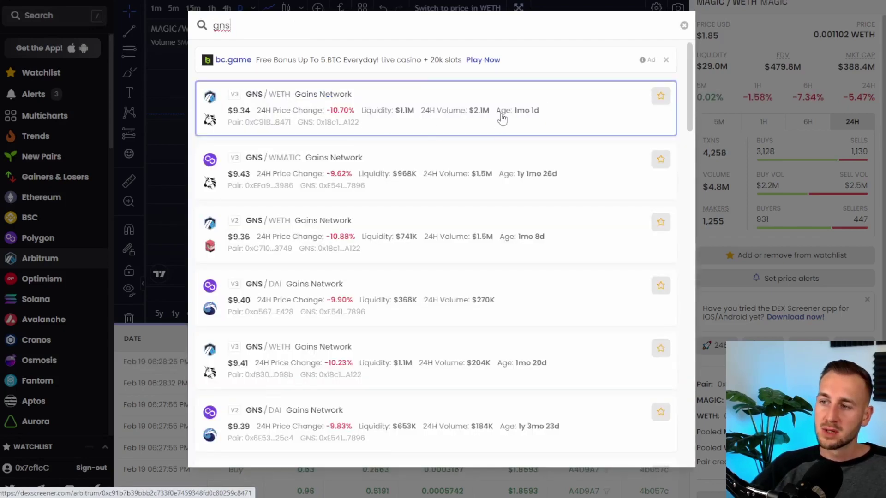
click(570, 109)
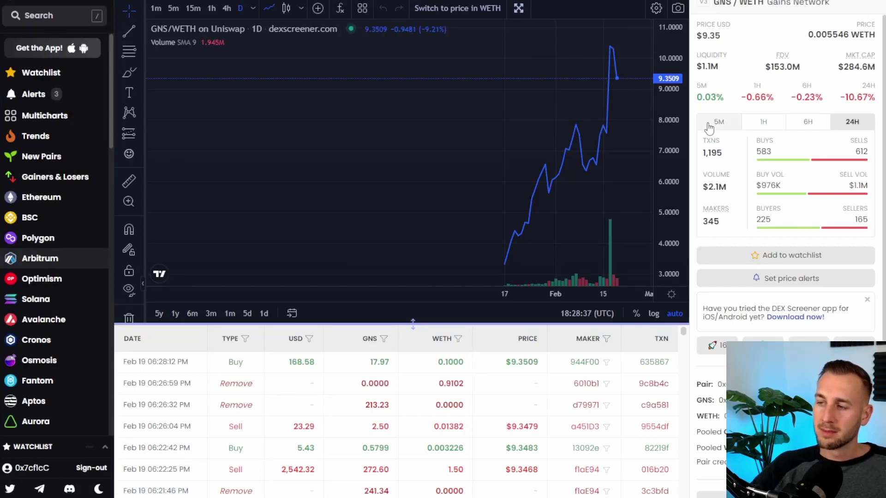
Add GNS/WETH to the Arbitrum watchlist and expand the sidebar watchlist.
click(733, 256)
click(735, 303)
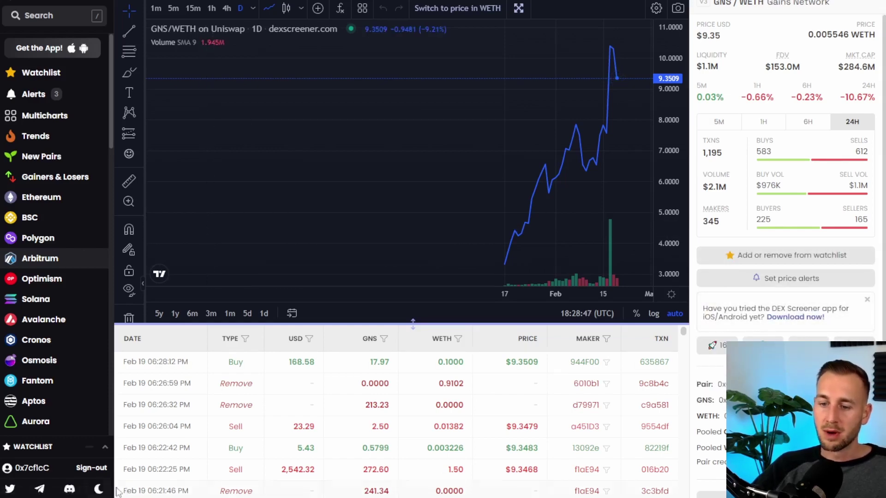
click(101, 449)
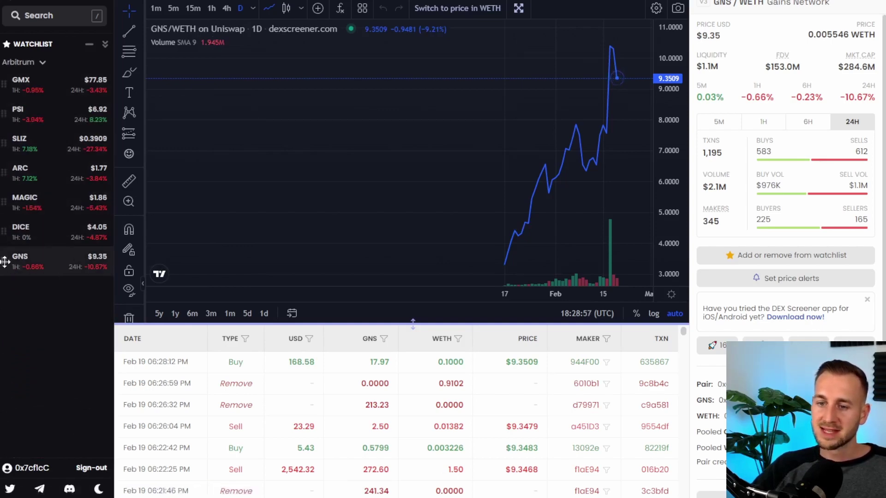
Move GNS to second place below GMX, then pan and rescale the chart.
drag(6, 257, 14, 123)
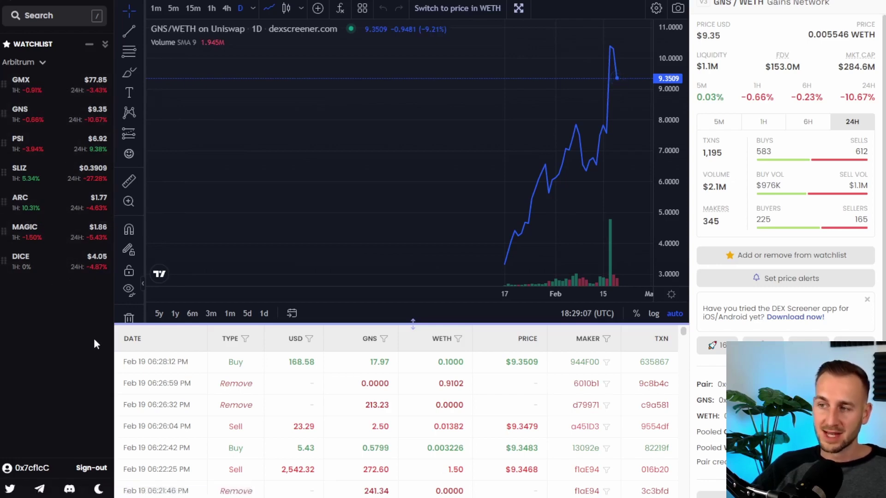
drag(539, 219, 433, 213)
drag(665, 259, 668, 282)
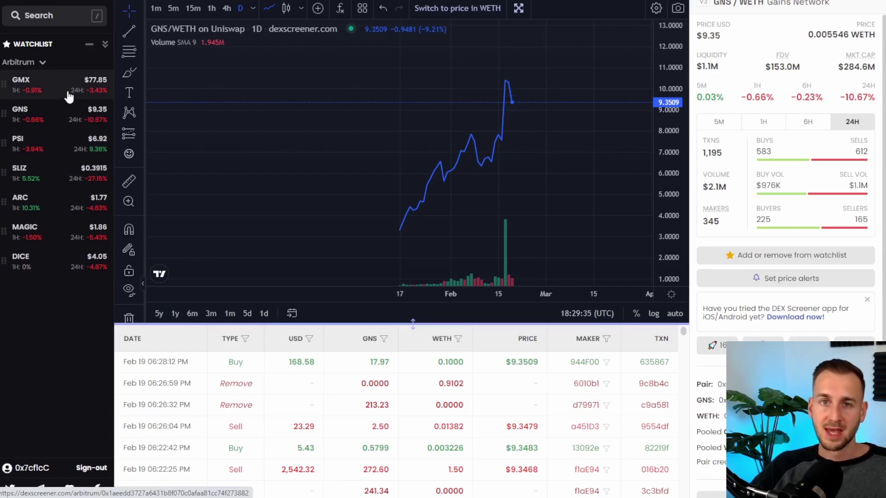
Open ARC and then DICE/WETH from the sidebar watchlist.
click(53, 205)
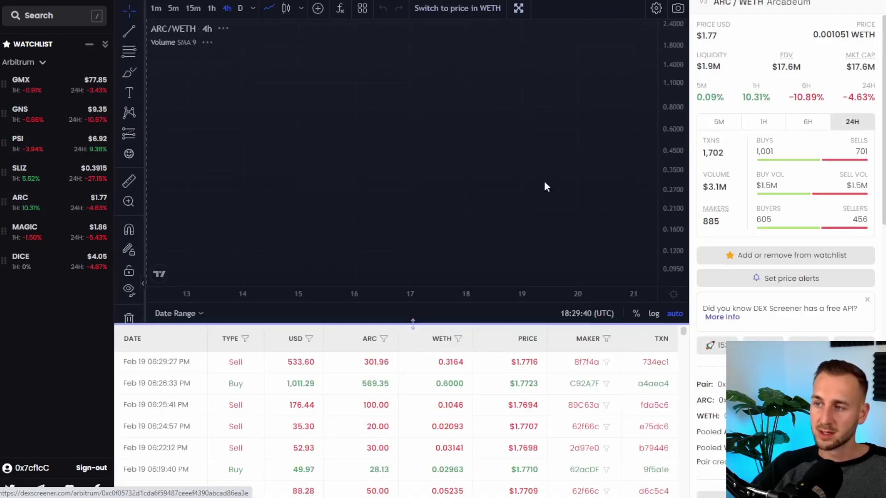
scroll(641, 165, down, 3)
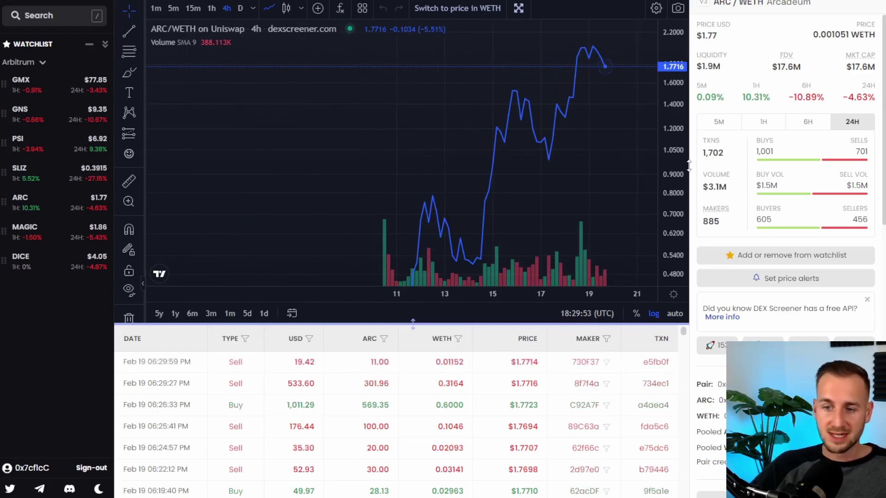
click(48, 268)
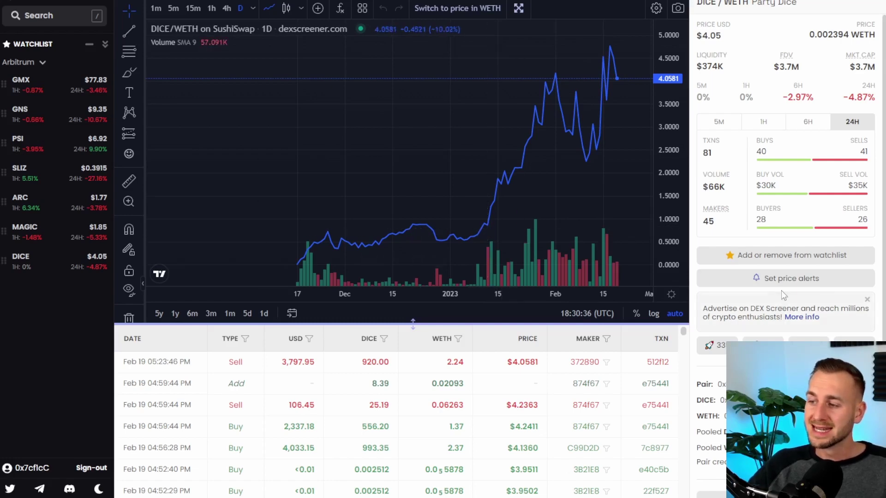
Create a DICE price alert for over $4.75, then close the alert manager.
click(789, 280)
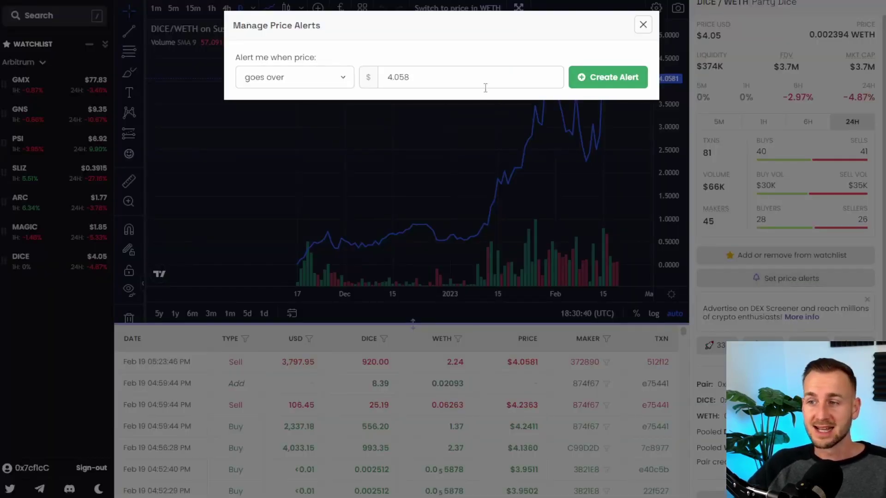
drag(476, 74, 362, 80)
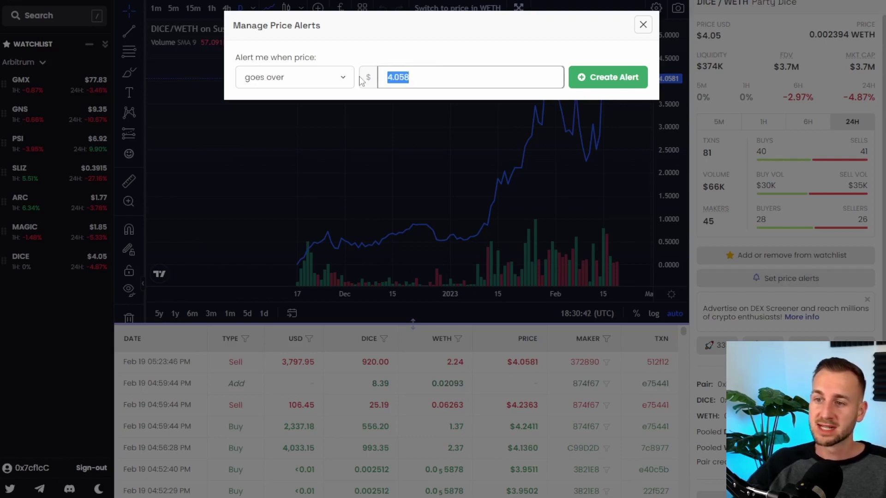
text(4.75)
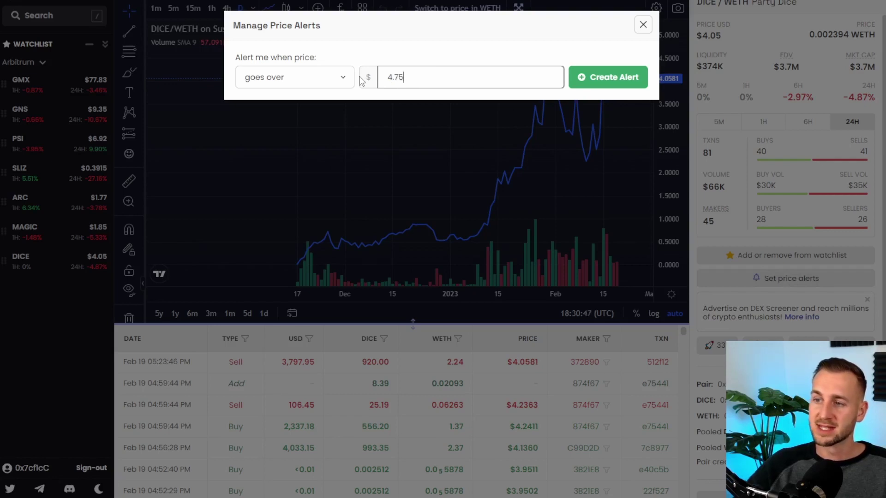
click(617, 89)
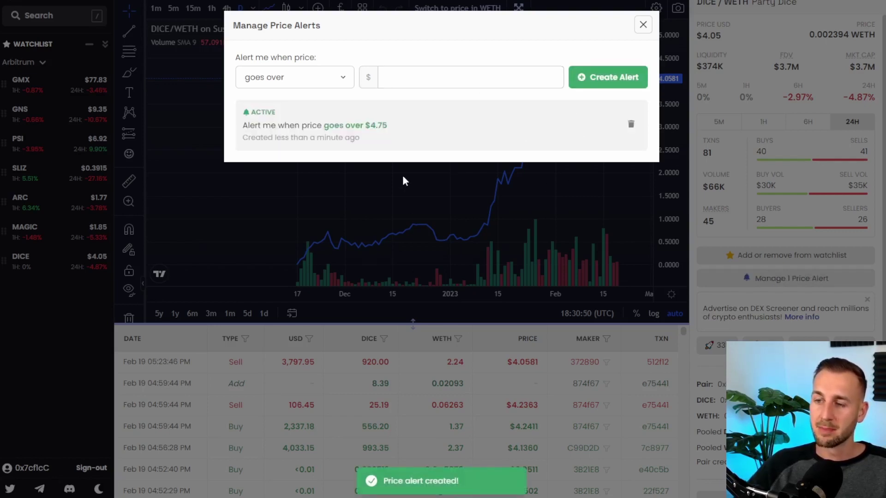
click(642, 24)
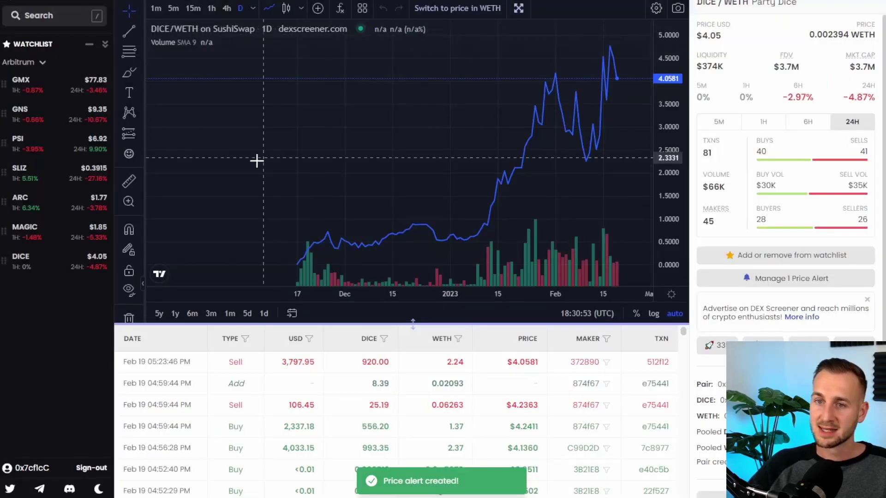
Expand the sidebar menu, view all saved price alerts, then close the list.
click(105, 44)
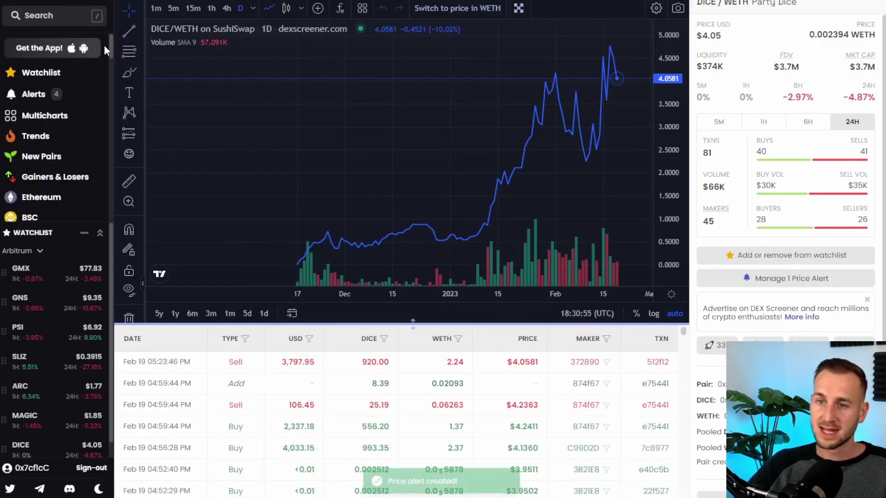
click(39, 96)
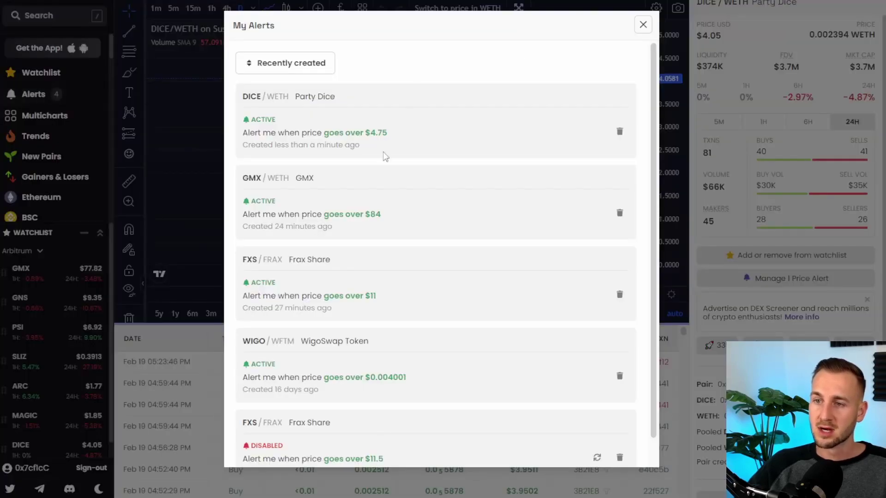
click(642, 25)
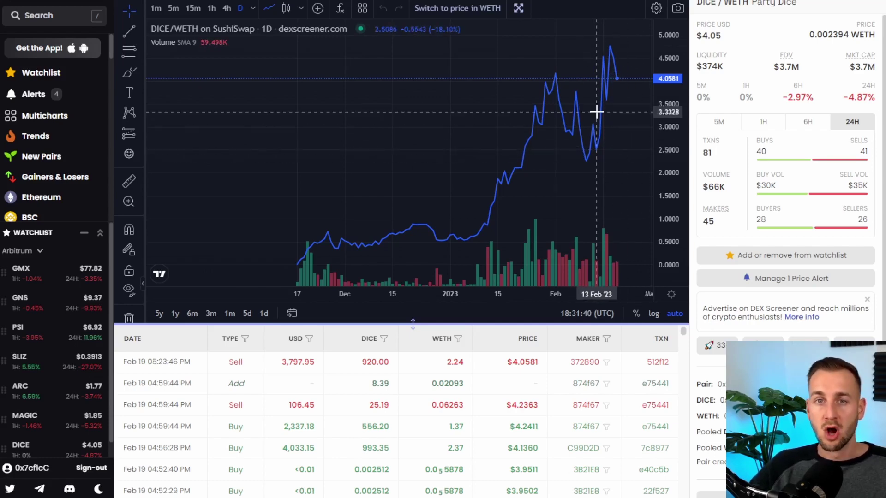
Add a second DICE price alert at $2.75, then close the alert manager.
click(760, 279)
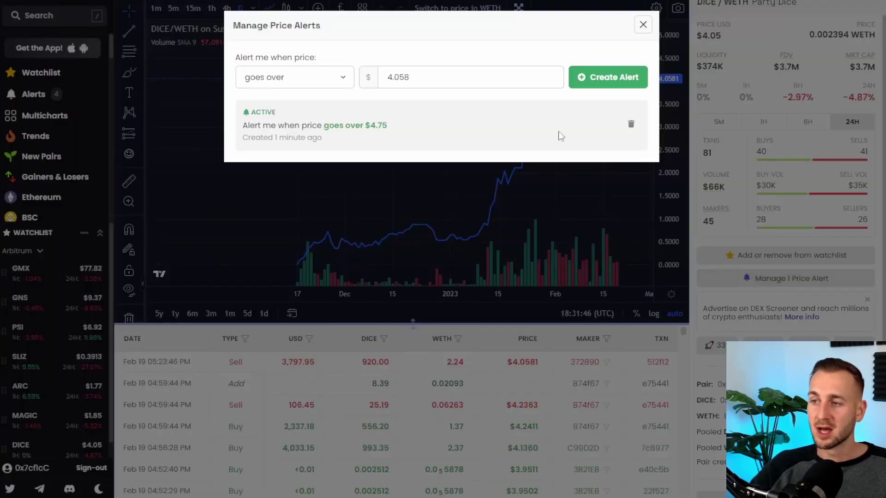
click(614, 80)
click(448, 80)
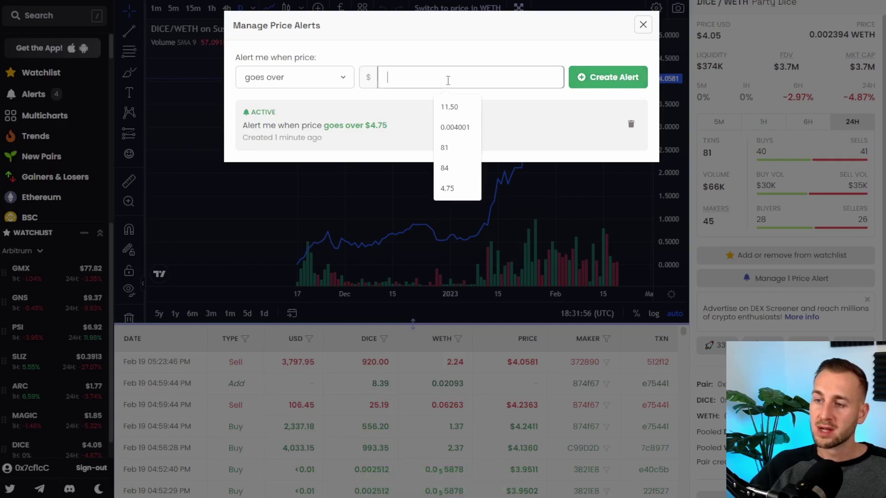
text(2.75)
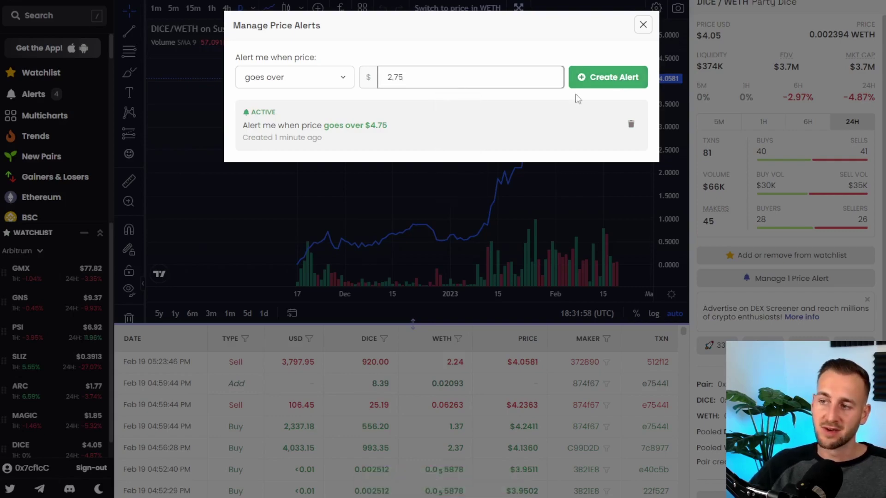
click(576, 92)
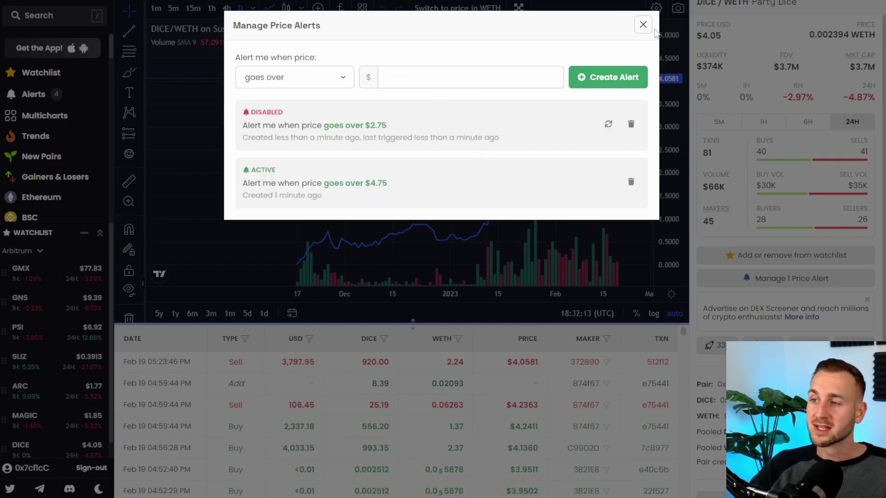
click(642, 24)
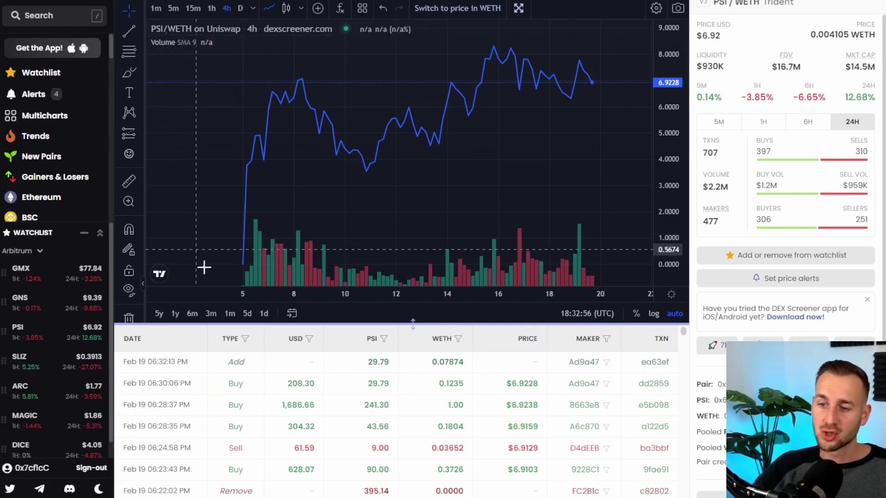
Set the PSI trades USD filter to a 5000 minimum and scroll the filtered list.
click(292, 340)
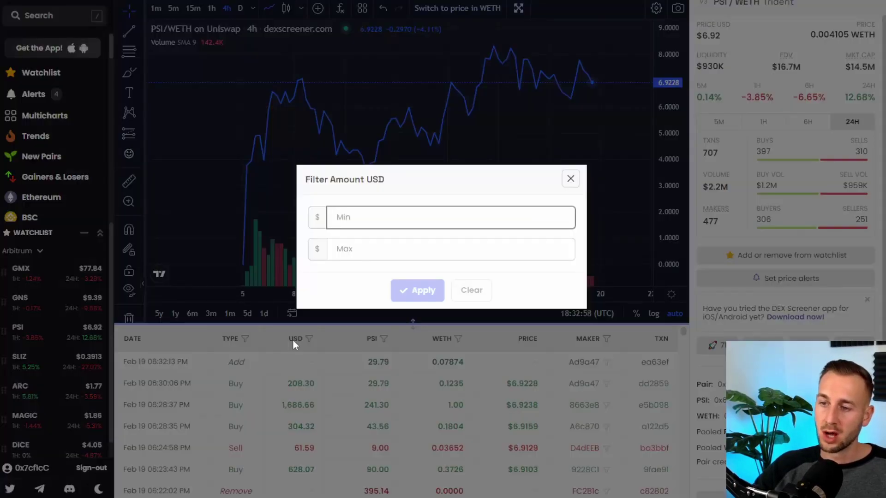
text(5000)
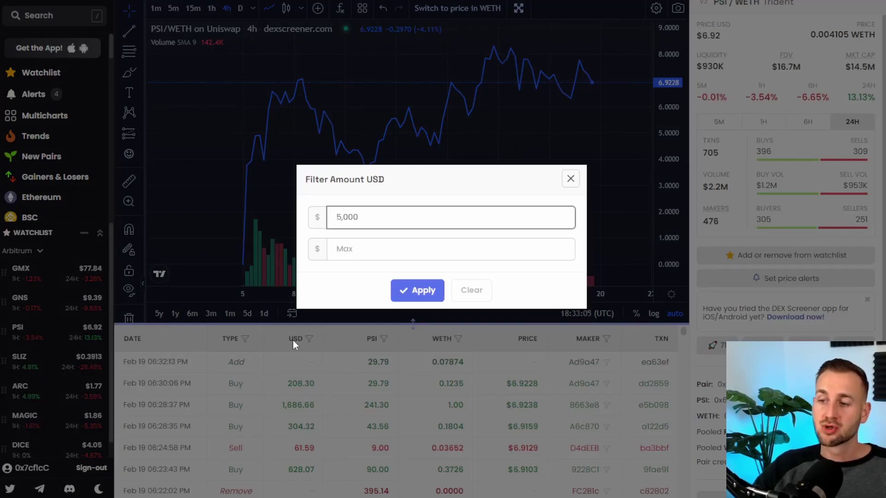
click(423, 288)
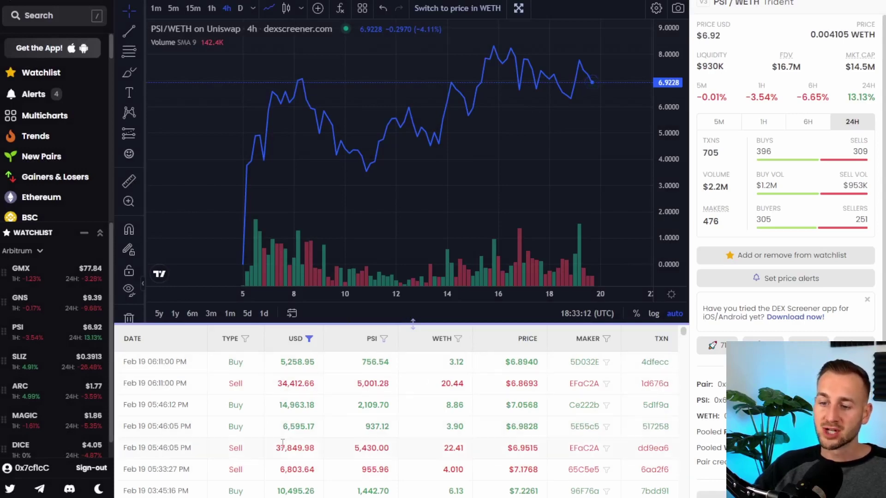
scroll(304, 356, down, 10)
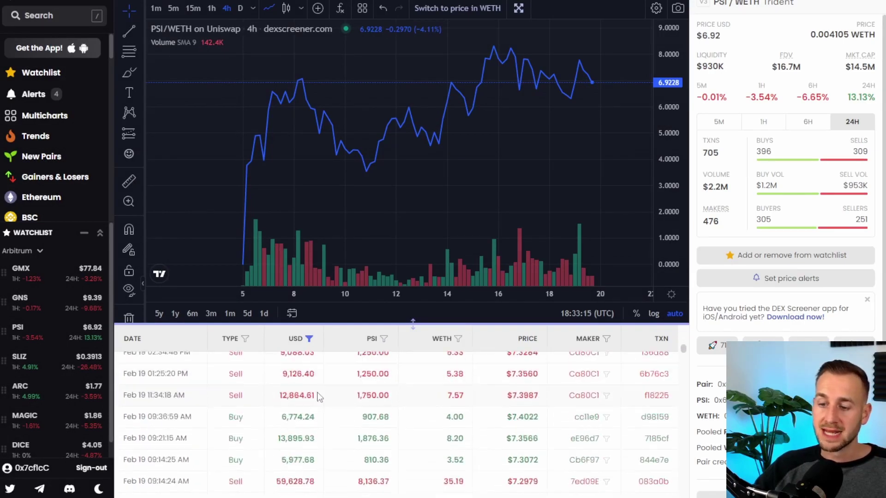
scroll(328, 441, up, 10)
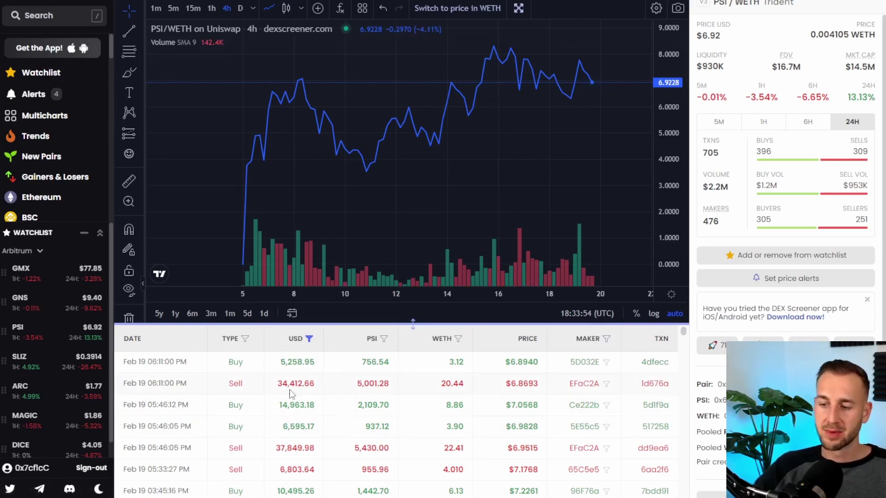
Open the big PSI seller's wallet on Arbiscan and browse its ERC20 token transfers and token list.
click(581, 389)
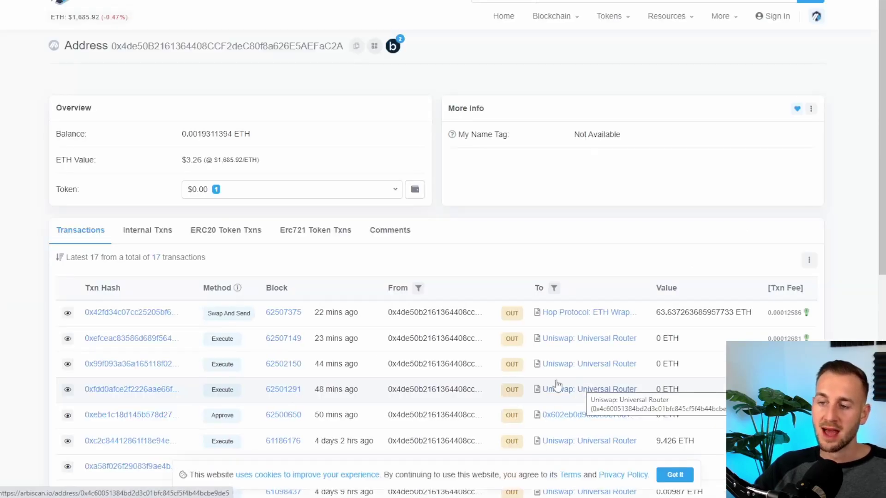
click(220, 231)
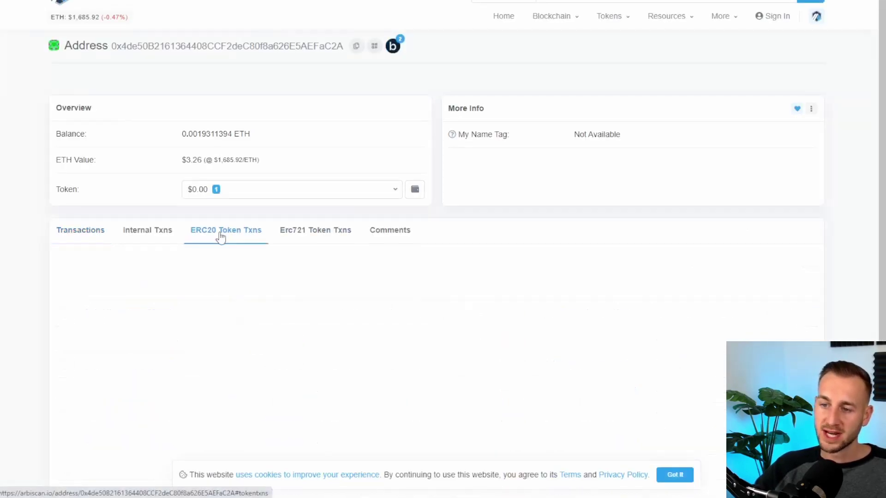
scroll(436, 160, down, 2)
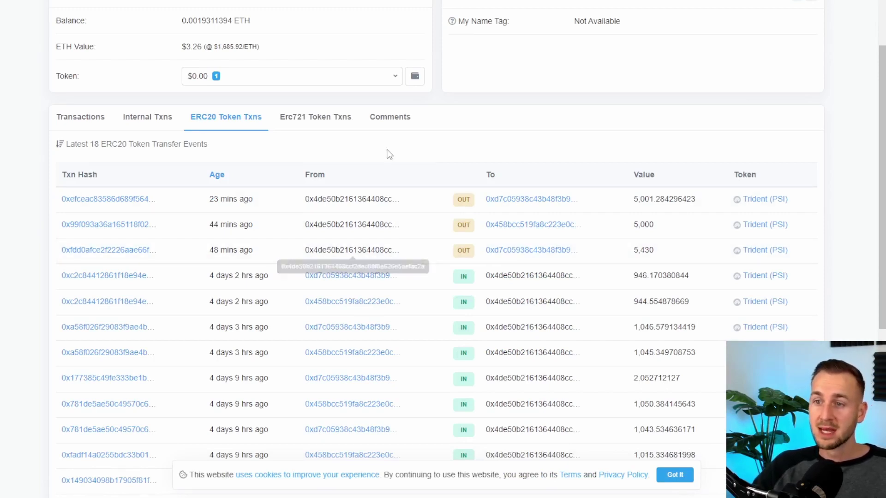
click(379, 77)
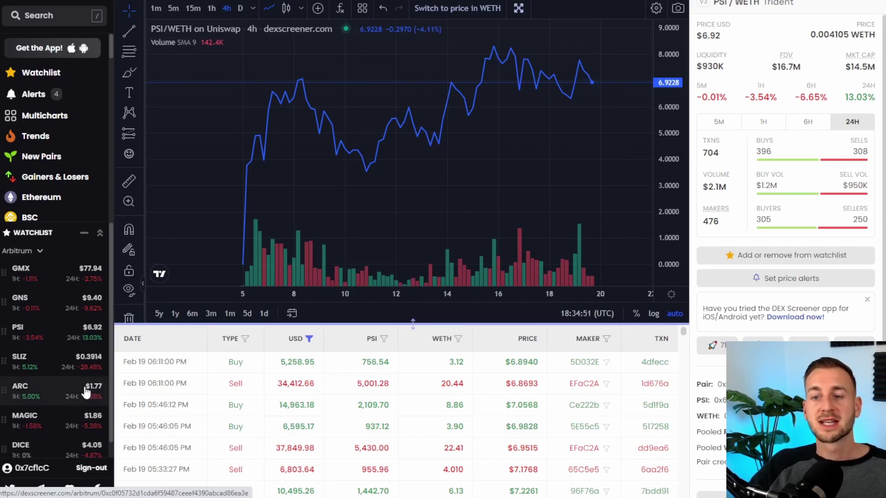
Show the RPL, LDO and FXS Multicharts grid and compress the RPL chart's price scale.
click(51, 115)
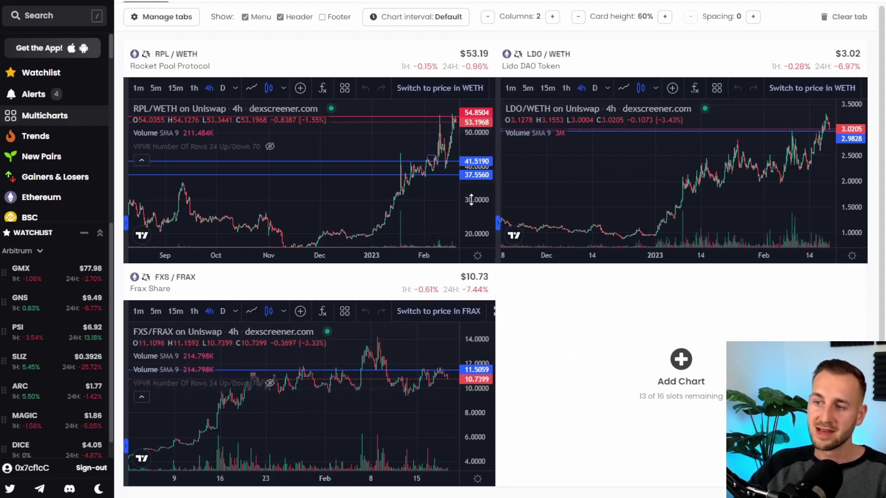
drag(472, 159, 483, 213)
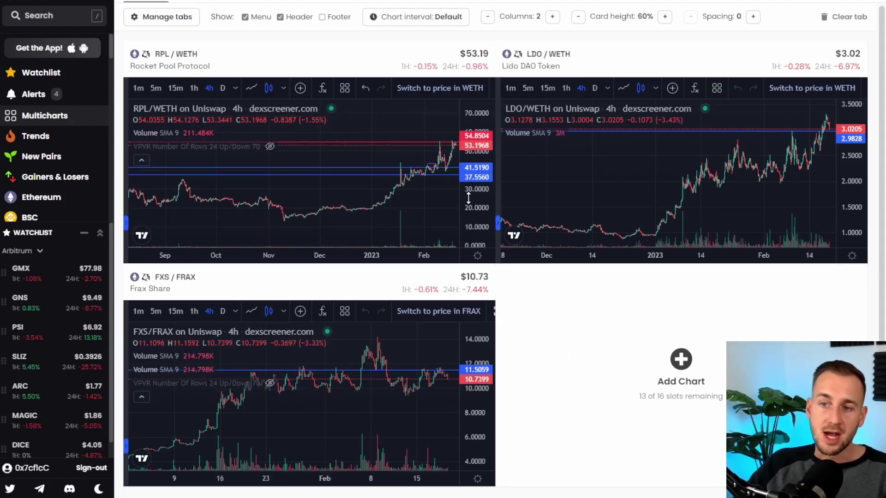